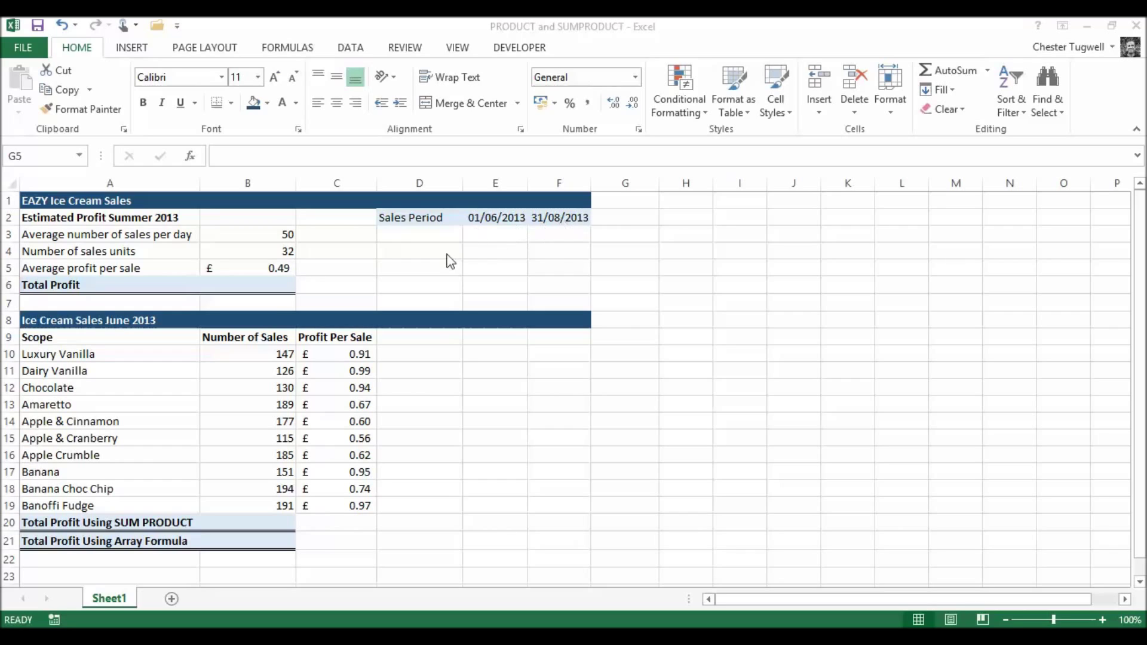
Step: Enter =PRODUCT(B3:B5,F2-E2) in B6 so Total Profit shows £71,344.00
{"action": "left_click", "coordinate": [270, 283]}
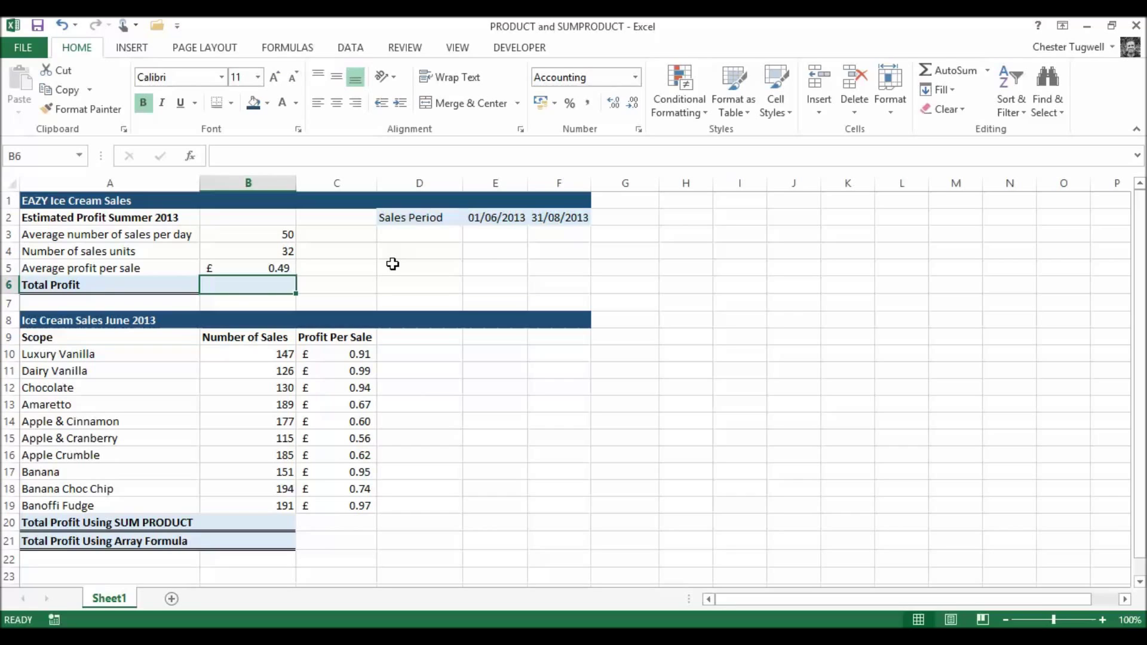
{"action": "type", "text": "="}
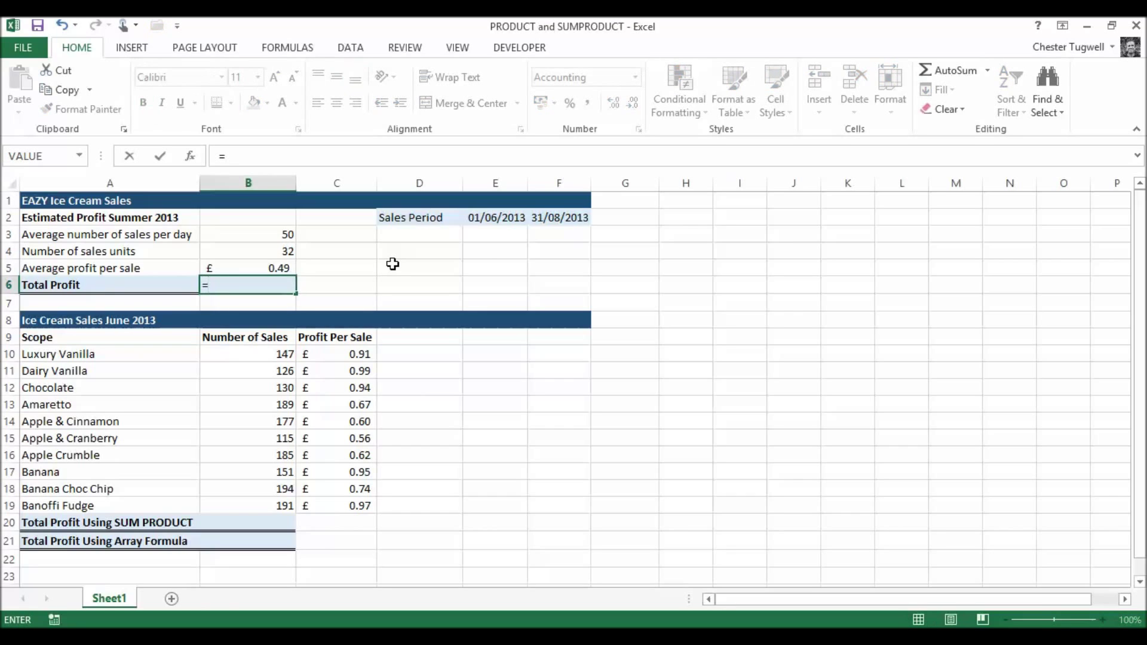
{"action": "type", "text": "pro"}
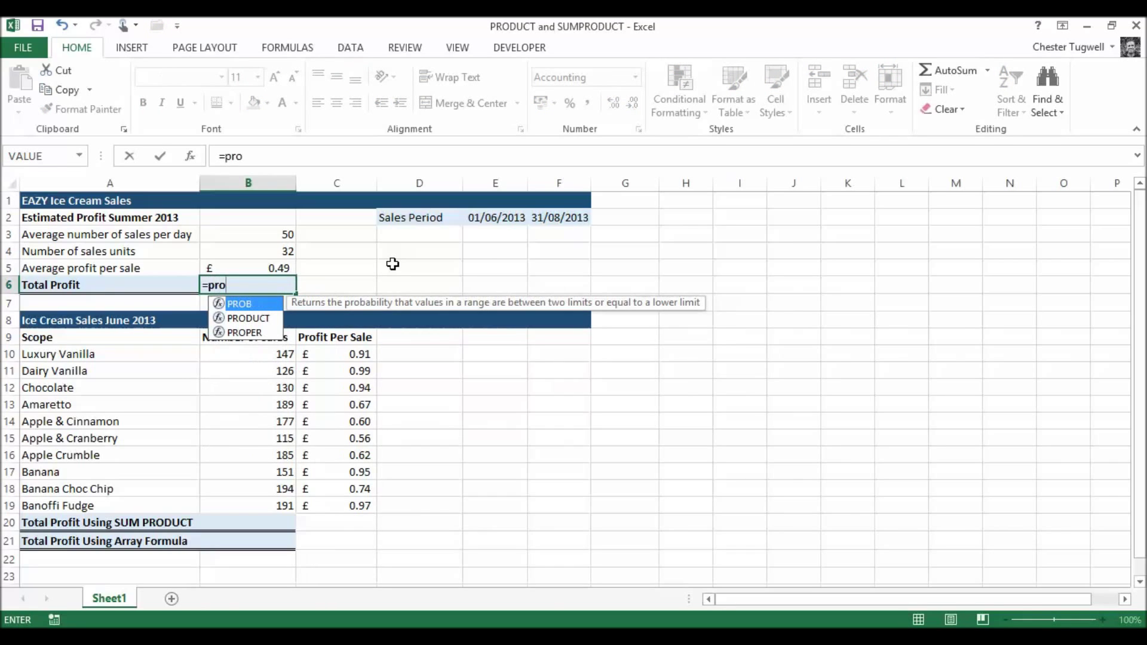
{"action": "double_click", "coordinate": [267, 317]}
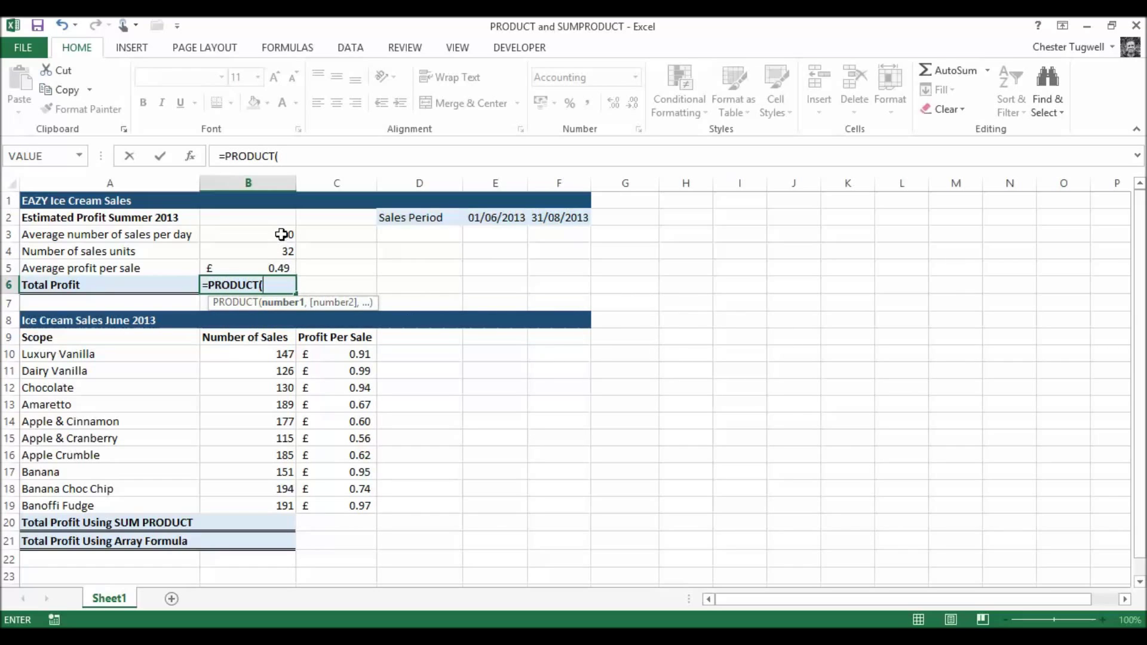
{"action": "left_click_drag", "start_coordinate": [278, 233], "coordinate": [282, 267]}
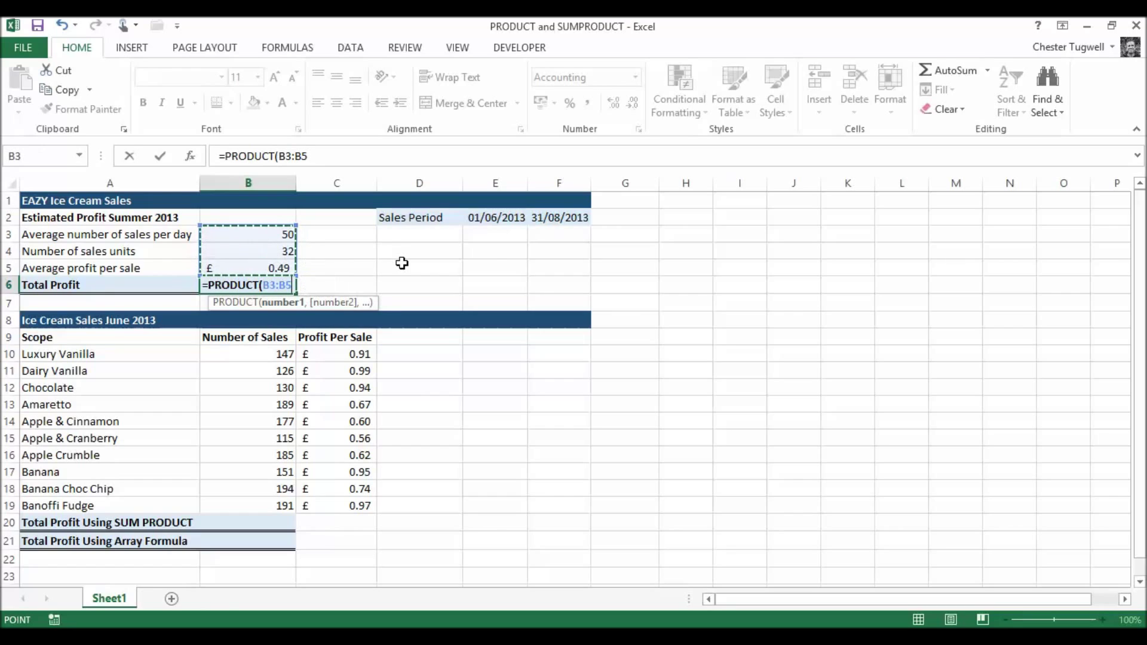
{"action": "type", "text": ","}
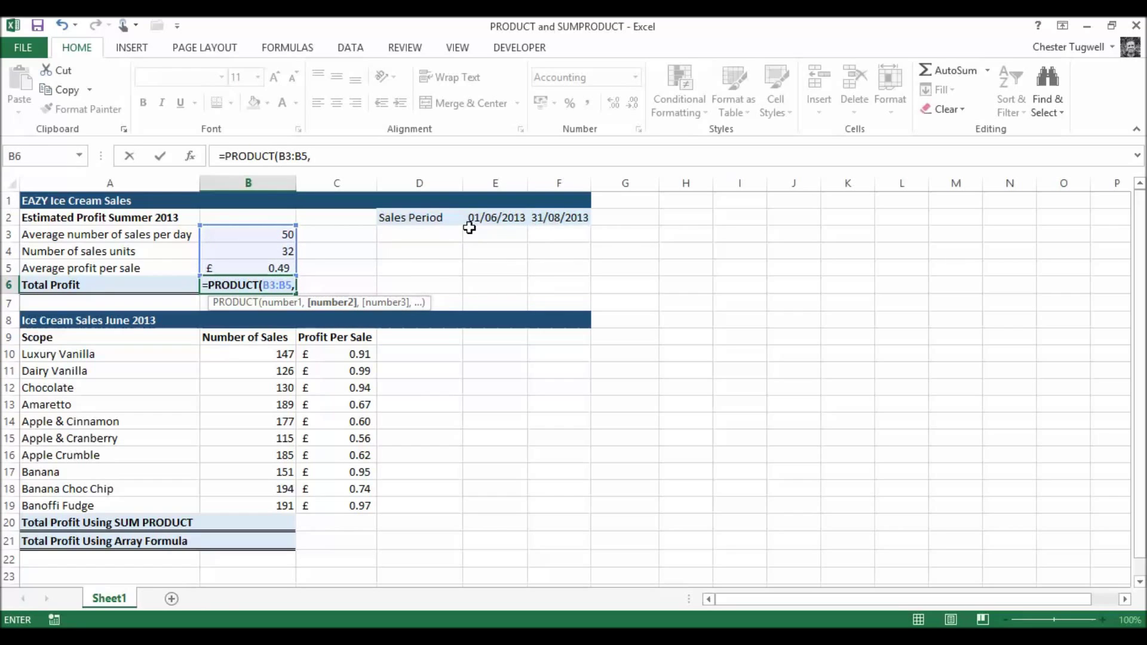
{"action": "left_click", "coordinate": [563, 220]}
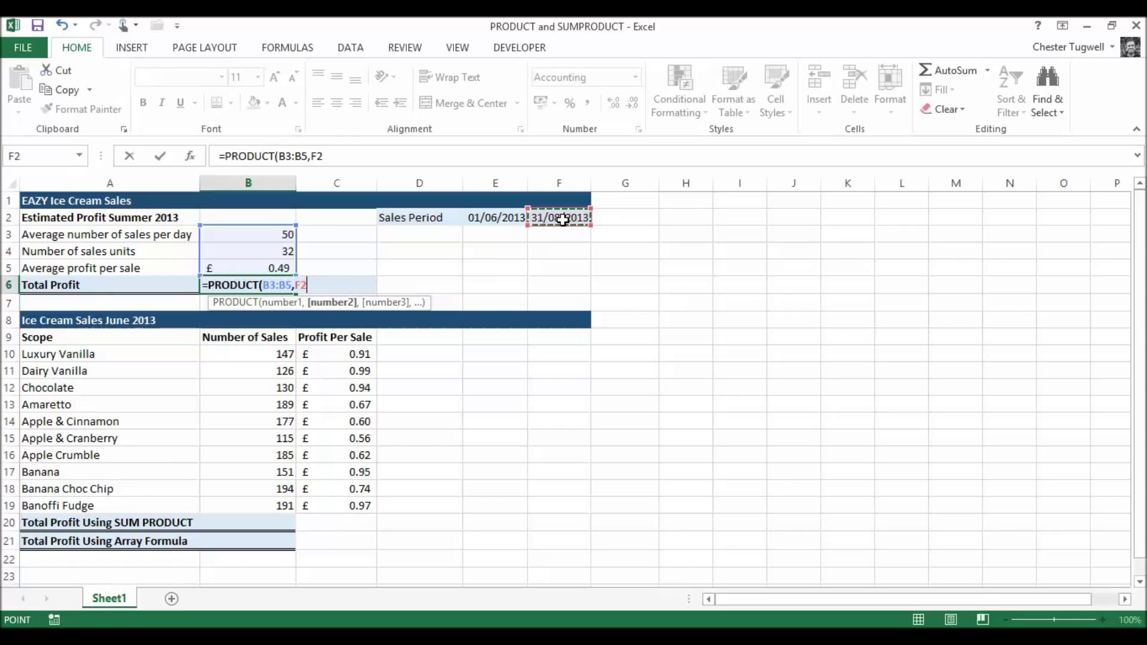
{"action": "type", "text": "-"}
{"action": "left_click", "coordinate": [495, 219]}
{"action": "type", "text": ")"}
{"action": "key", "text": "Return"}
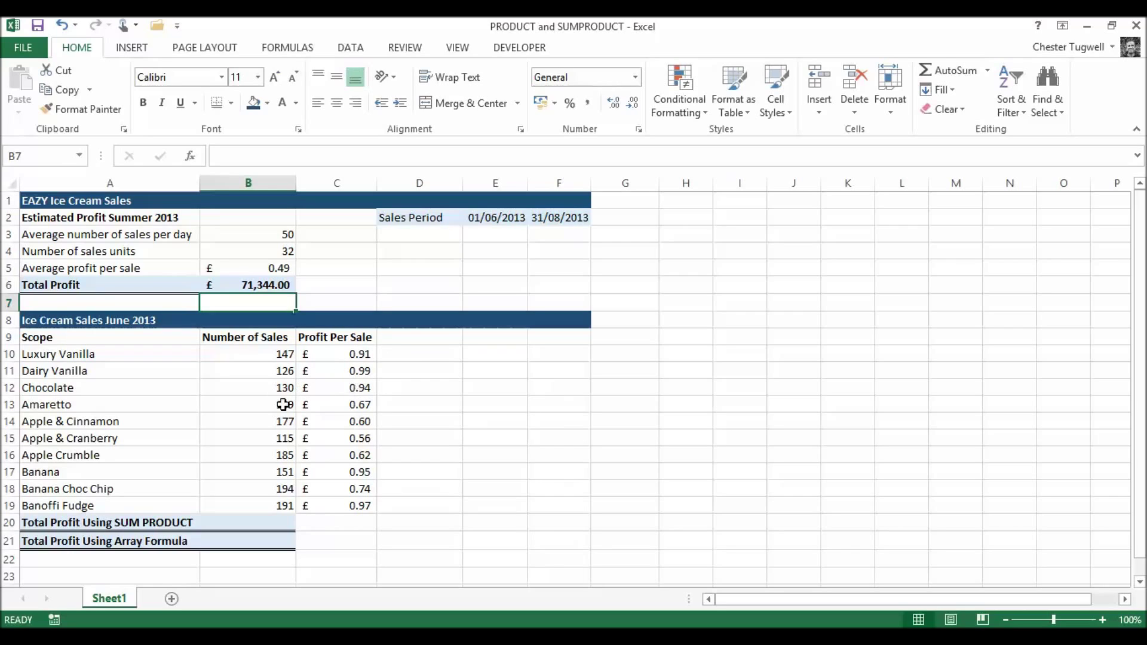
{"action": "left_click", "coordinate": [405, 353]}
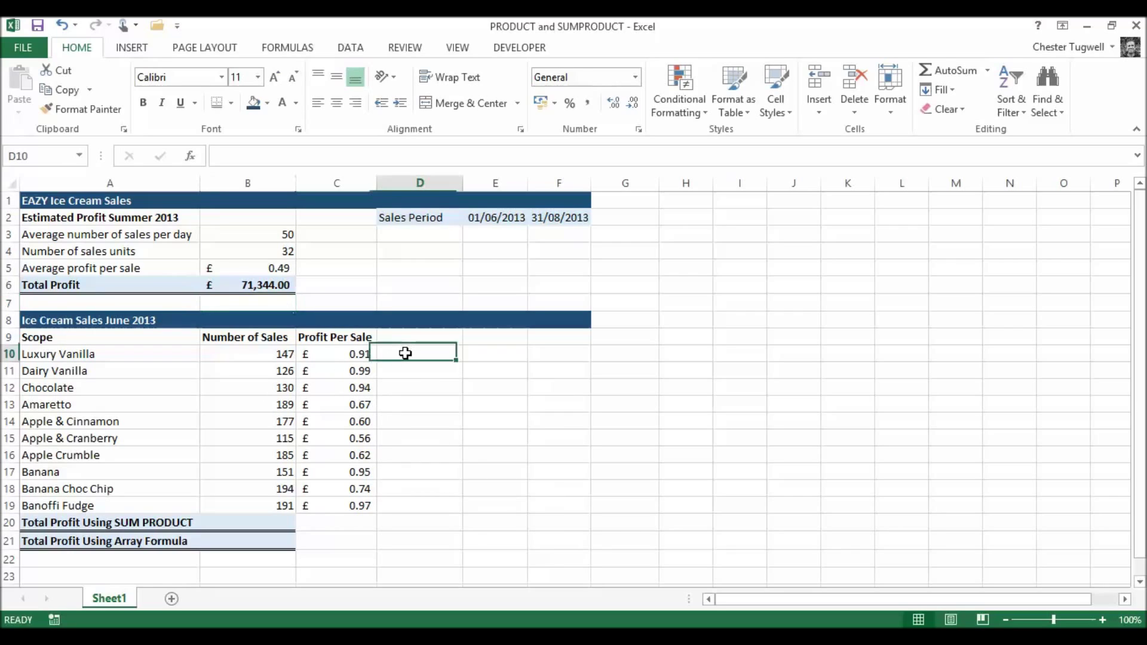
{"action": "type", "text": "="}
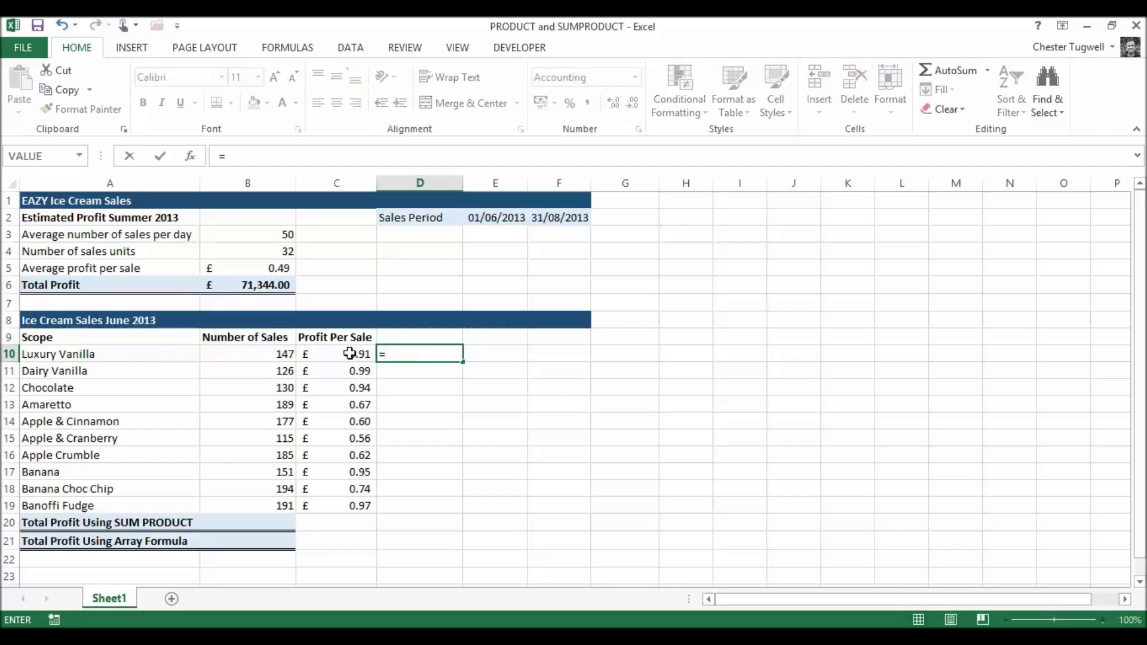
{"action": "left_click", "coordinate": [265, 354]}
{"action": "type", "text": "*"}
{"action": "left_click", "coordinate": [338, 352]}
{"action": "key", "text": "Return"}
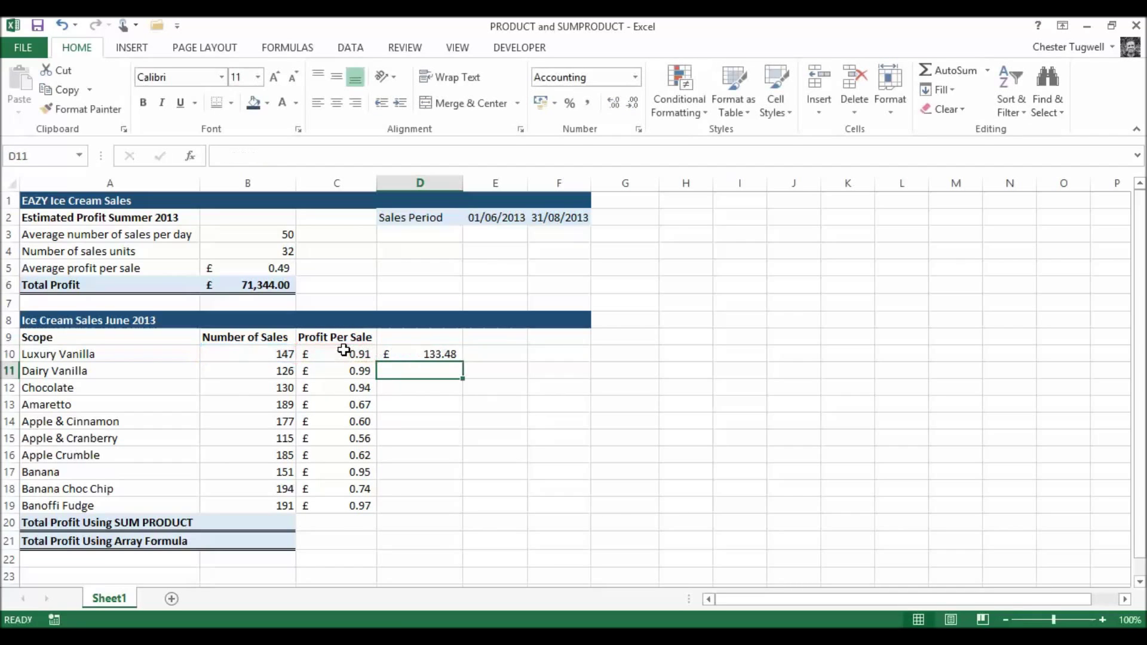
{"action": "left_click", "coordinate": [435, 355]}
{"action": "left_click_drag", "start_coordinate": [461, 361], "coordinate": [463, 547]}
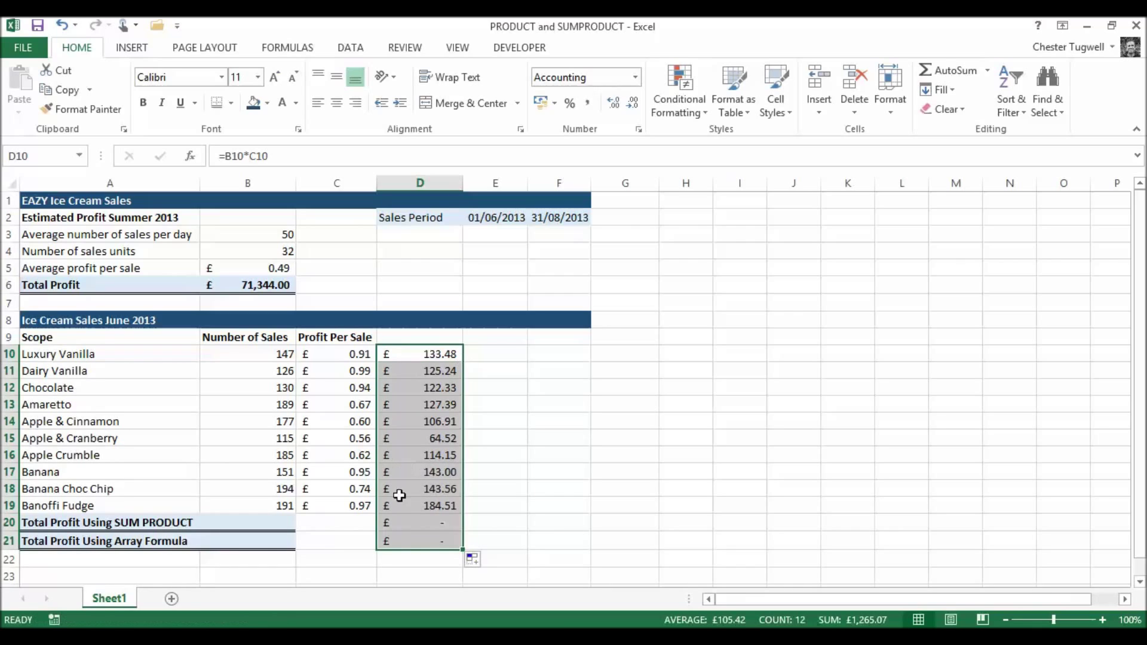
{"action": "left_click", "coordinate": [411, 541]}
{"action": "left_click", "coordinate": [426, 521]}
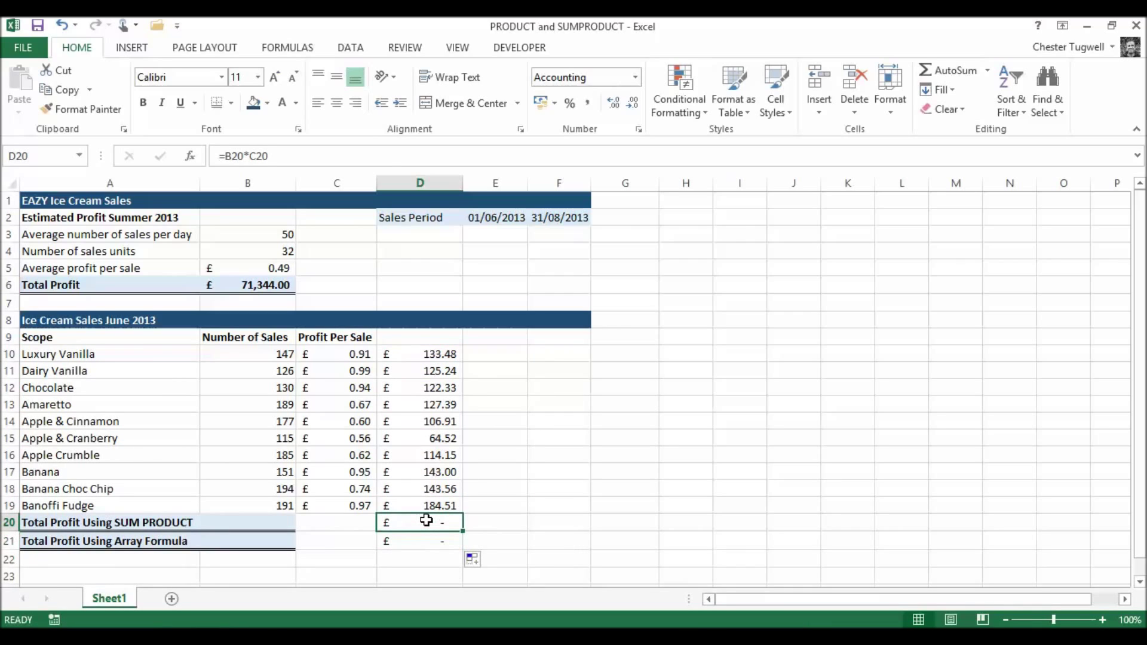
{"action": "left_click_drag", "start_coordinate": [426, 521], "coordinate": [422, 536]}
{"action": "key", "text": "Delete"}
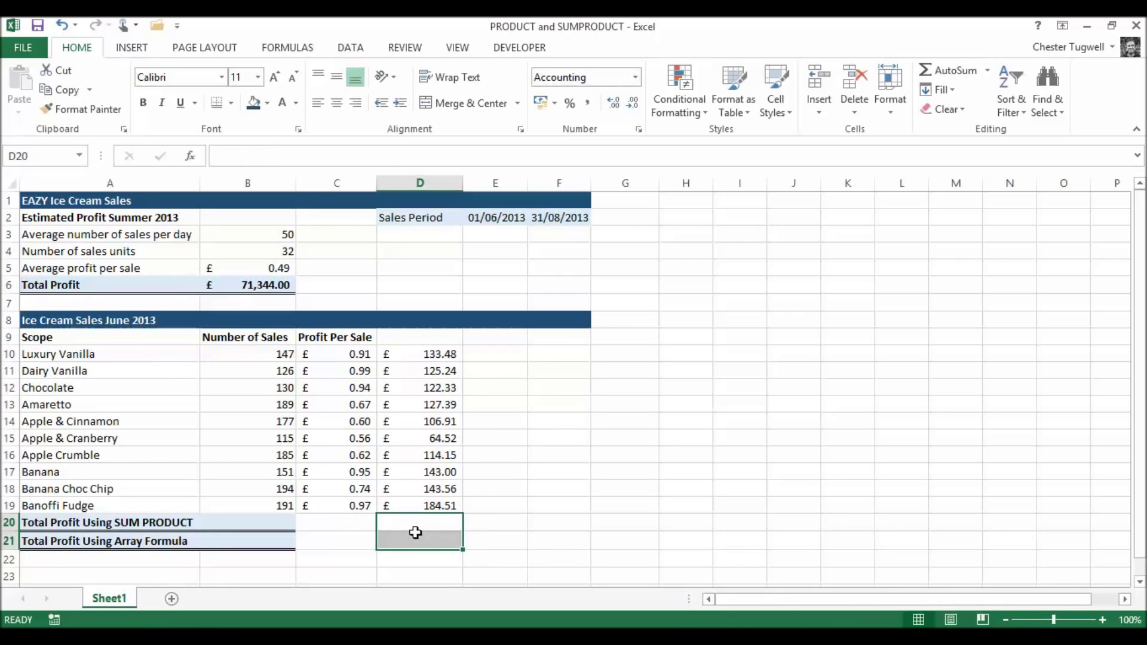
{"action": "left_click", "coordinate": [421, 522]}
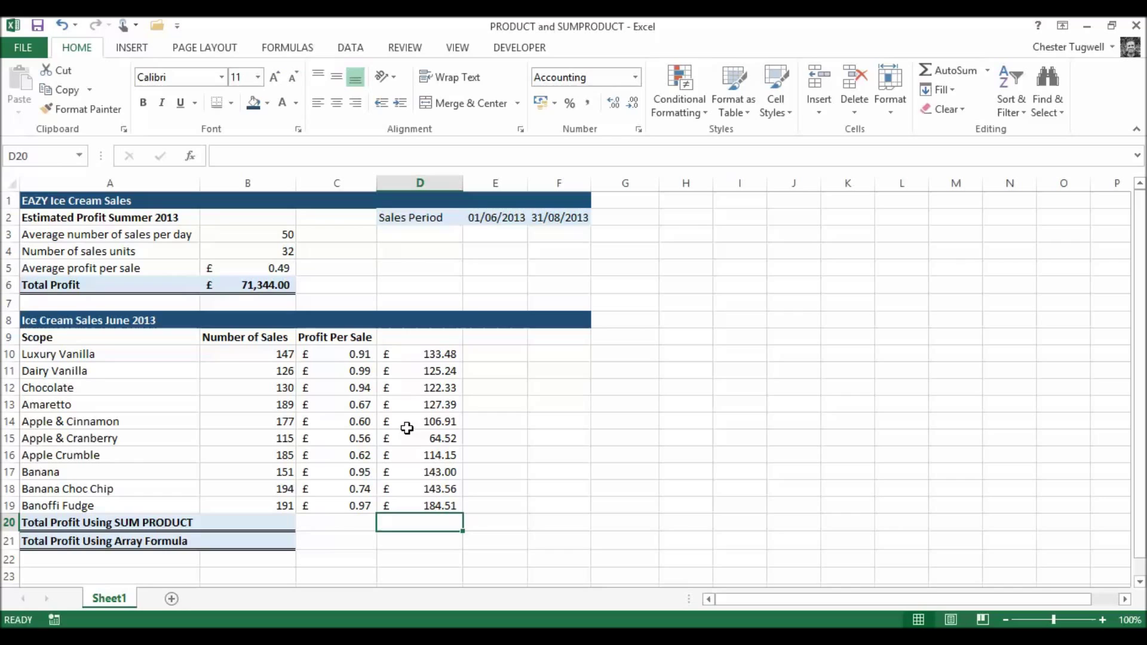
{"action": "left_click", "coordinate": [950, 70]}
{"action": "key", "text": "Return"}
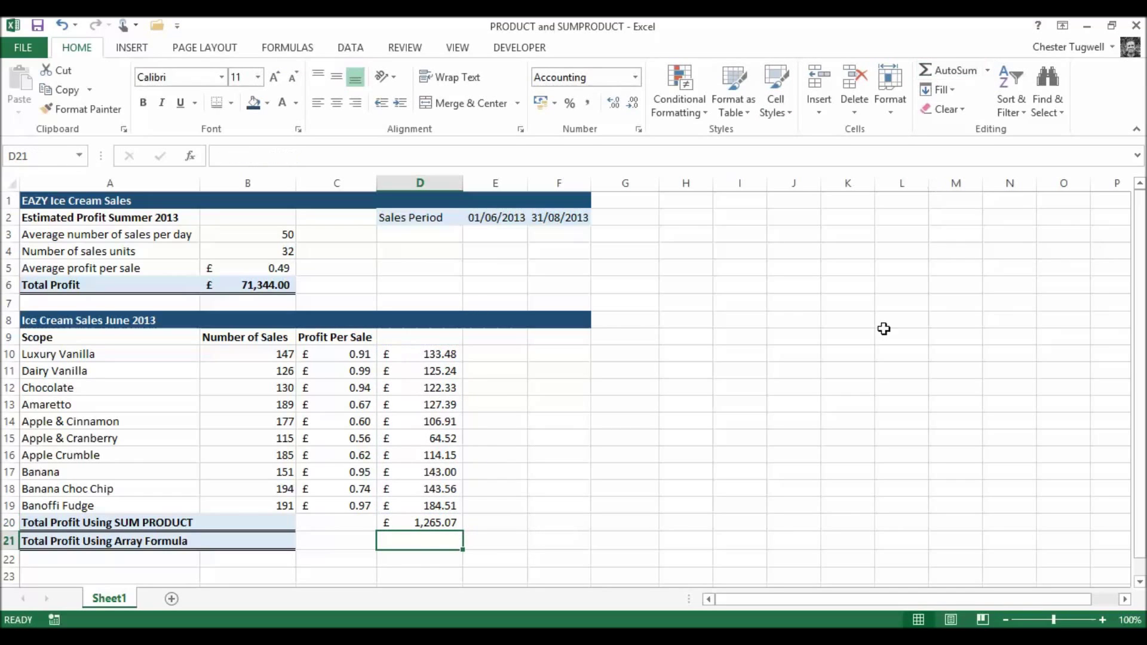
{"action": "left_click_drag", "start_coordinate": [442, 353], "coordinate": [451, 523]}
{"action": "key", "text": "Delete"}
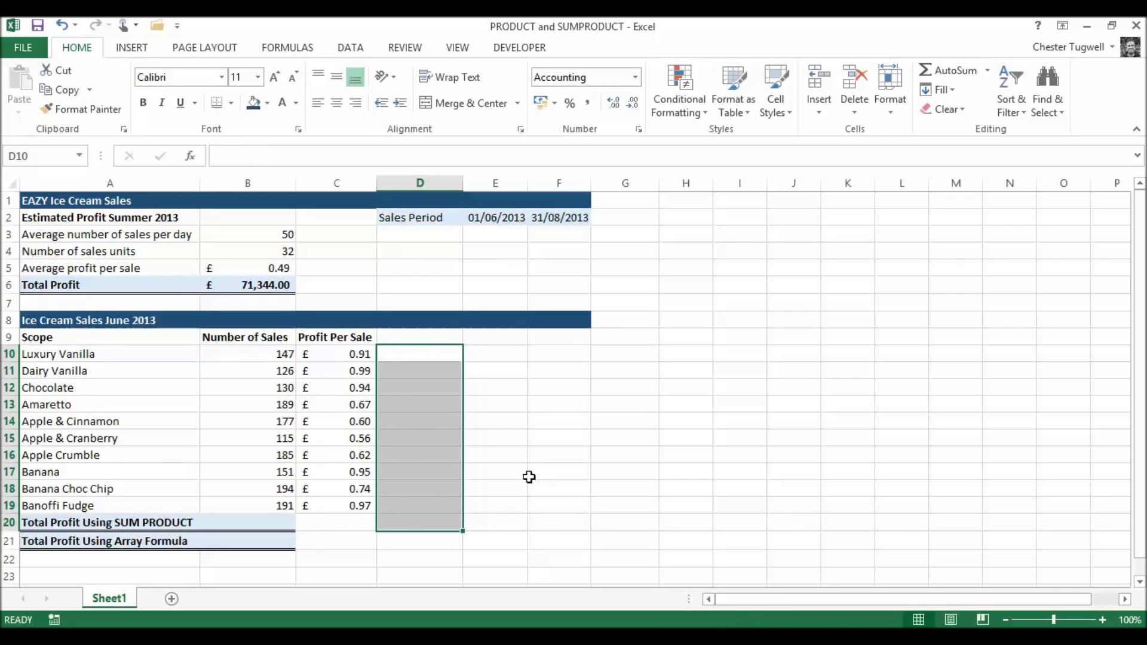
Step: Enter =SUMPRODUCT(B10:B19,C10:C19) in B20 to get £1,265.07
{"action": "left_click", "coordinate": [263, 522]}
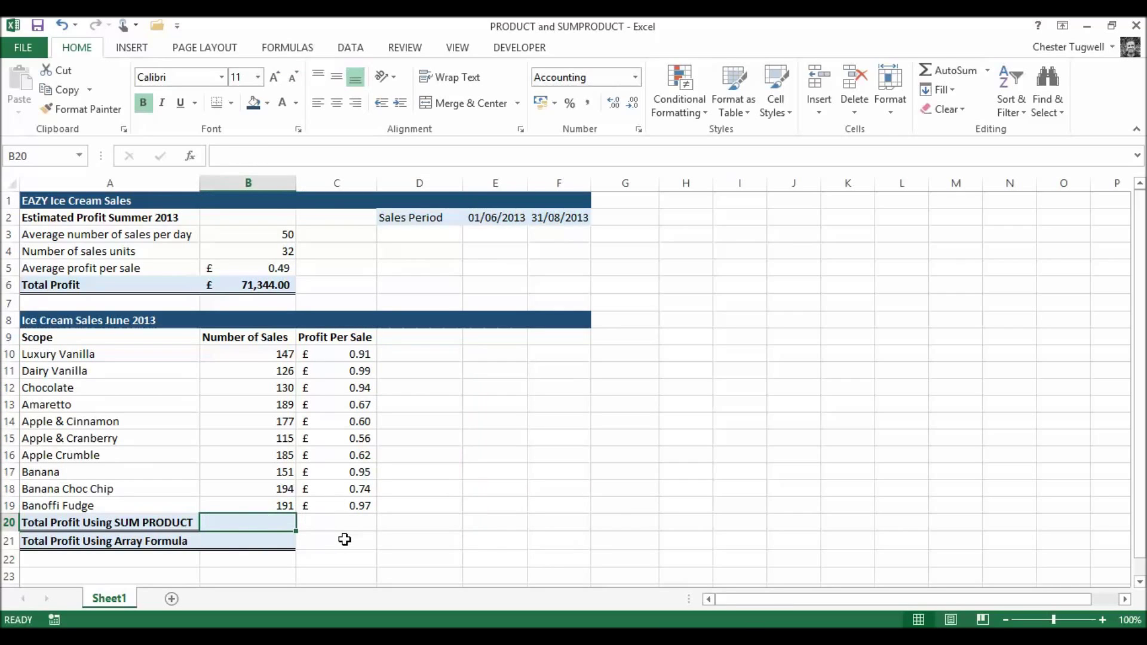
{"action": "type", "text": "=sum"}
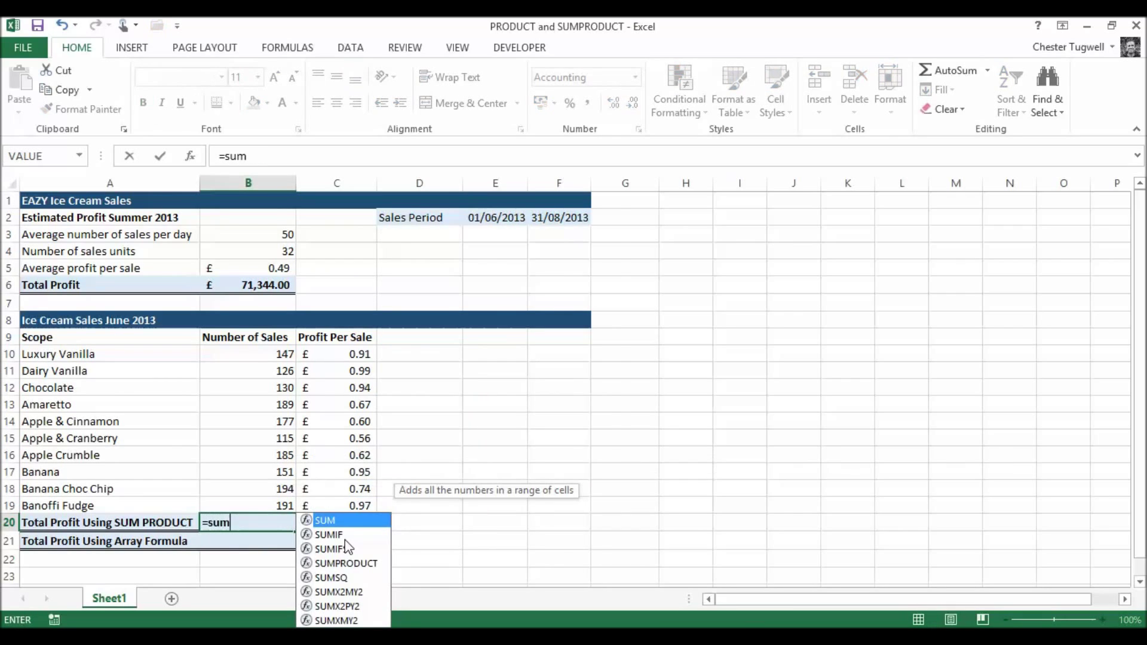
{"action": "double_click", "coordinate": [346, 563]}
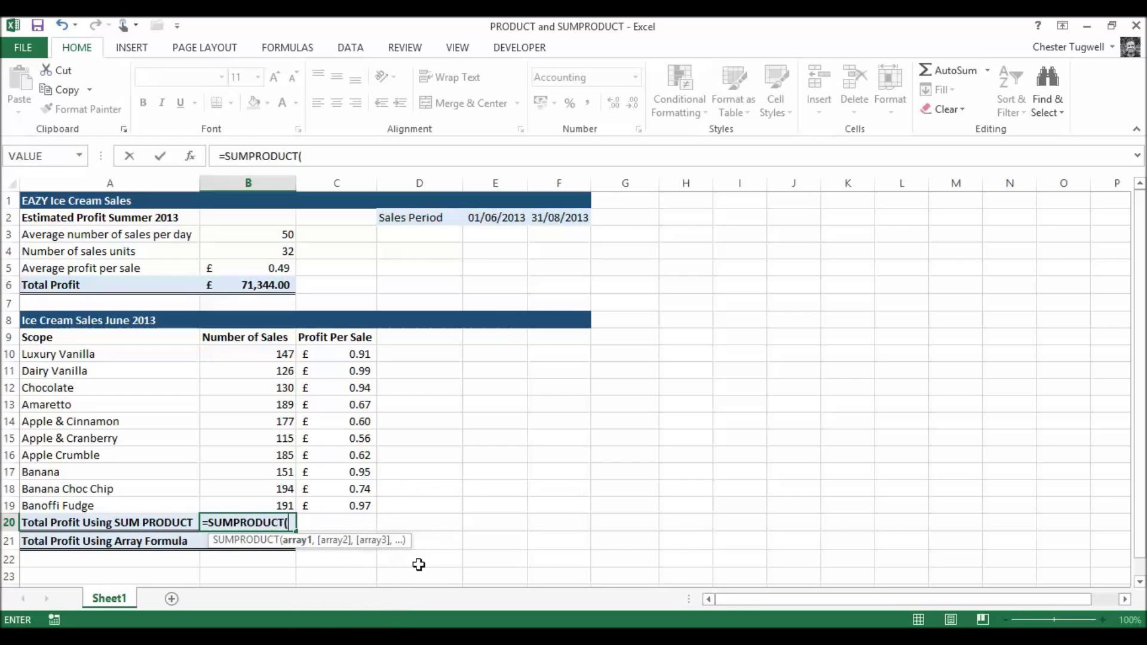
{"action": "left_click", "coordinate": [283, 354]}
{"action": "left_click_drag", "start_coordinate": [282, 355], "coordinate": [284, 497]}
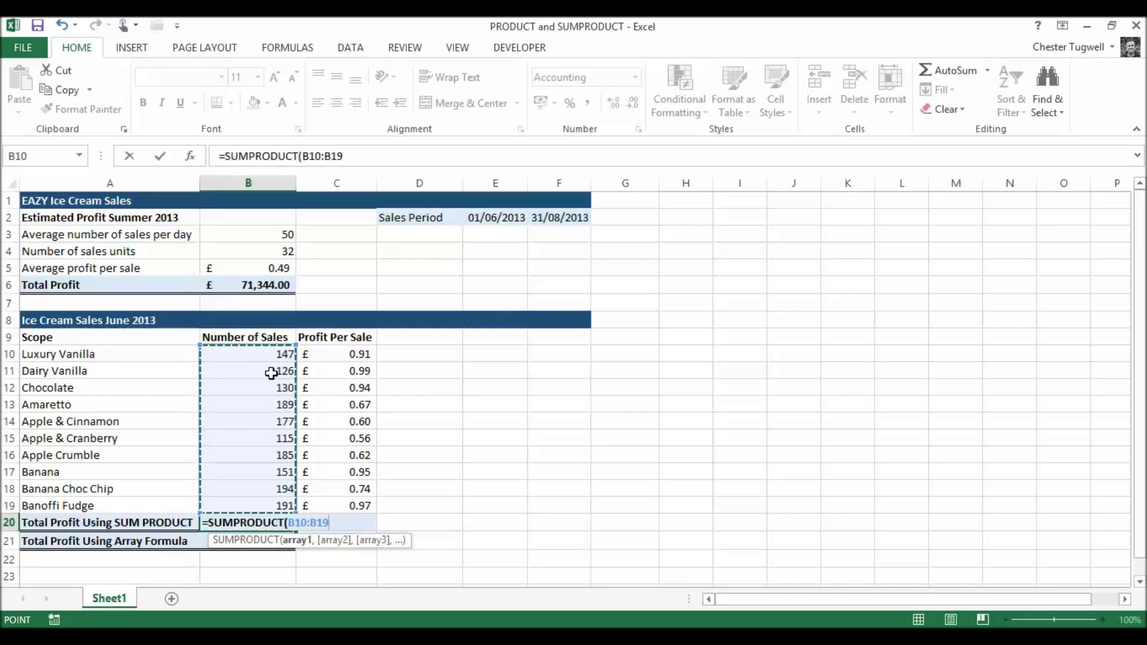
{"action": "type", "text": ","}
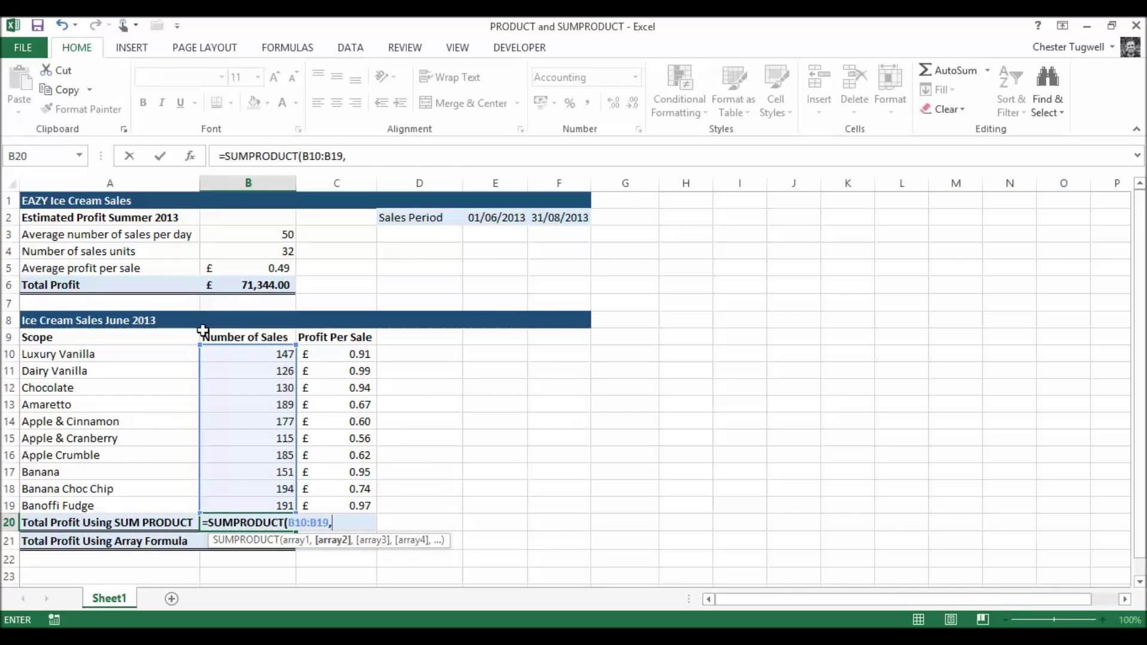
{"action": "left_click_drag", "start_coordinate": [359, 354], "coordinate": [359, 506]}
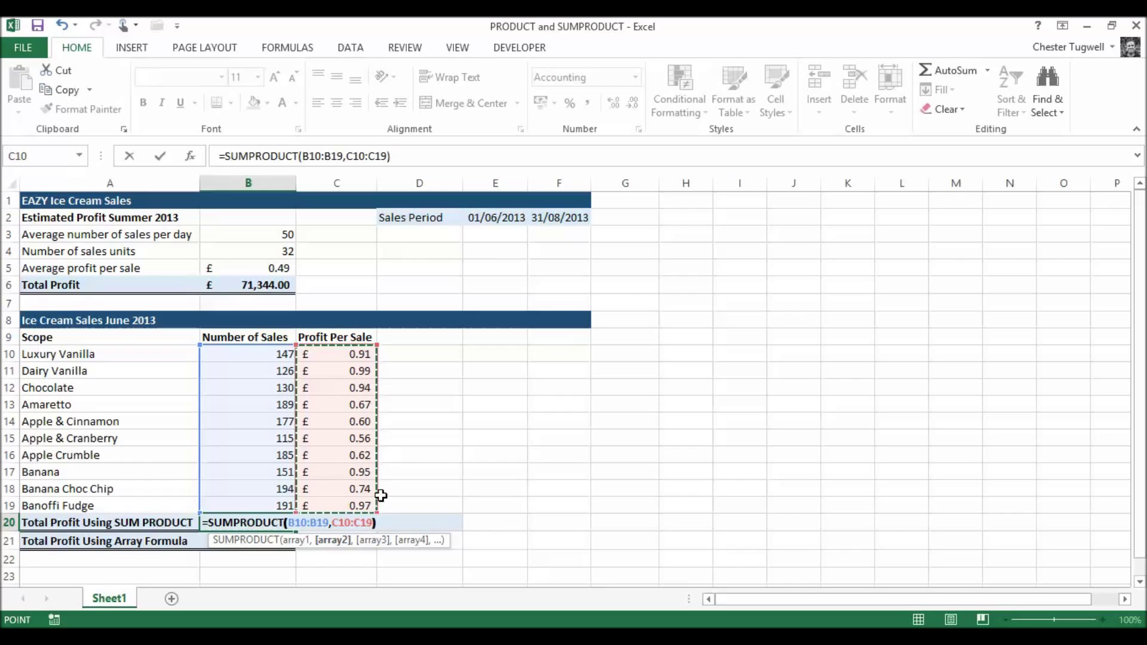
{"action": "type", "text": ")"}
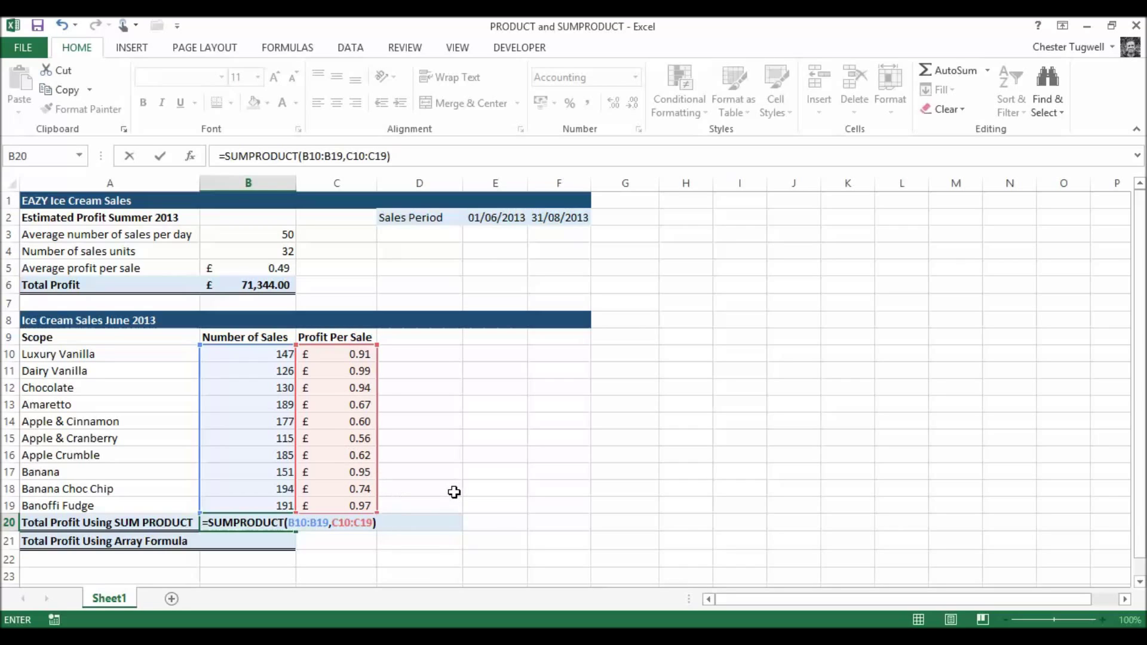
{"action": "key", "text": "Return"}
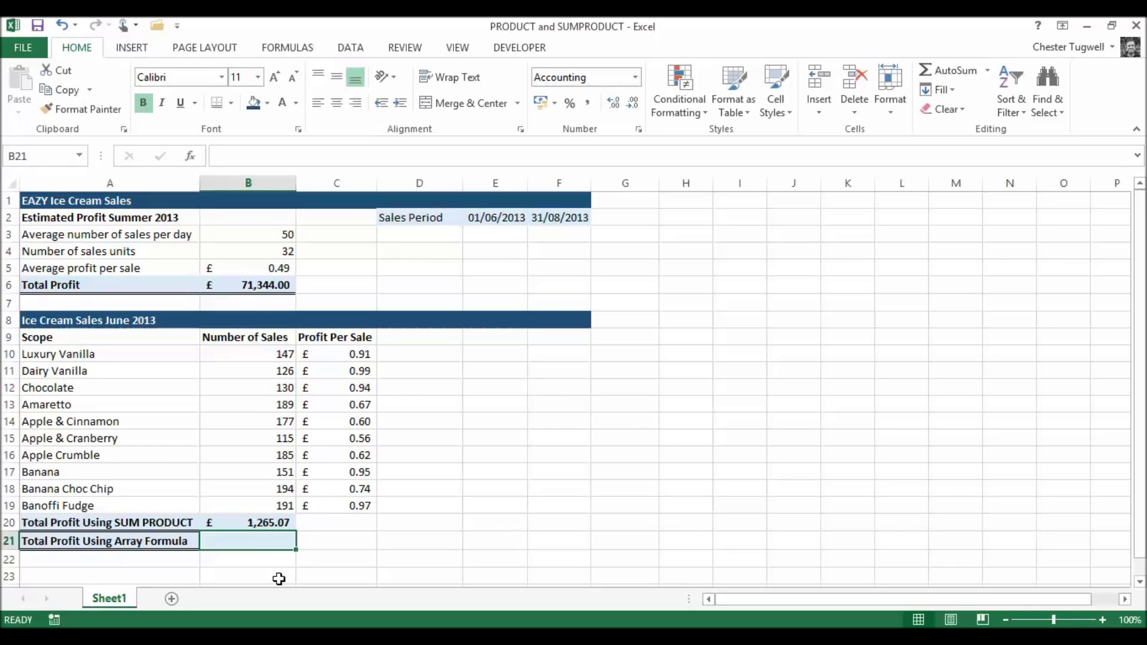
Step: Enter =SUM(B10:B19*C10:C19) in B21 as an array formula with Ctrl+Shift+Enter
{"action": "type", "text": "=s"}
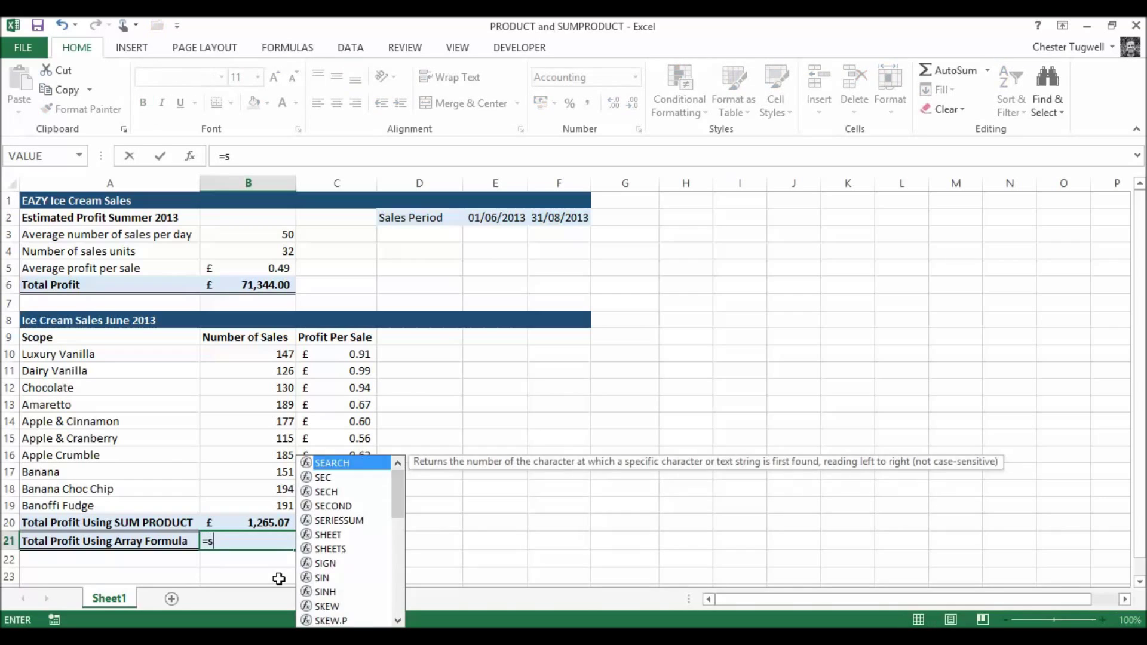
{"action": "type", "text": "um("}
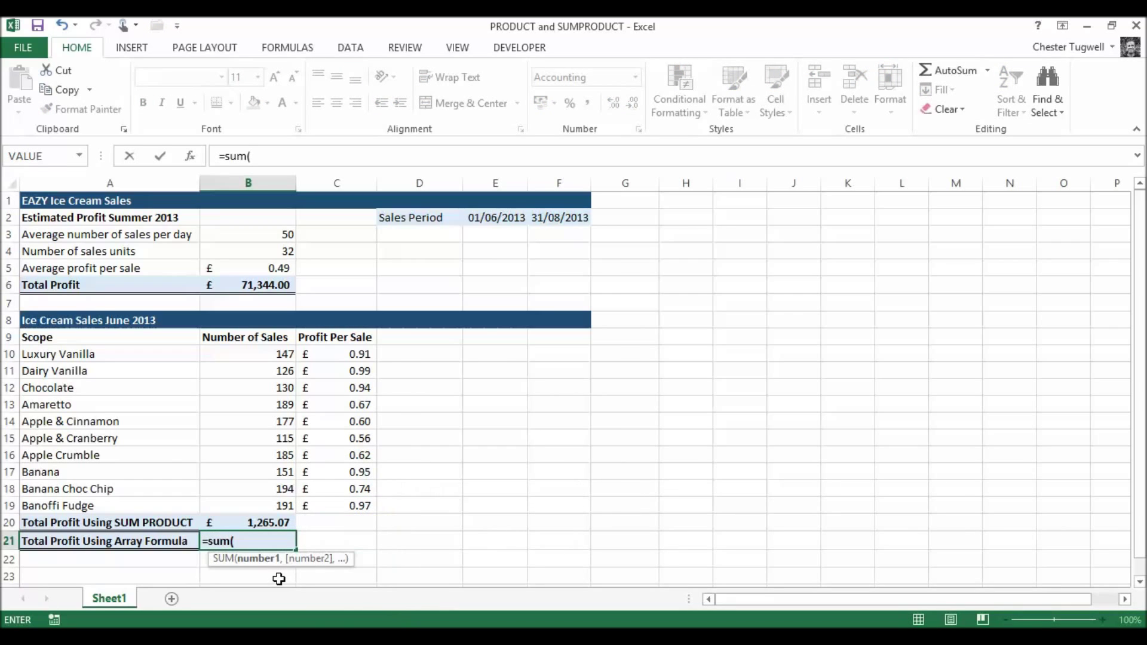
{"action": "left_click_drag", "start_coordinate": [255, 353], "coordinate": [270, 512]}
{"action": "type", "text": "*"}
{"action": "left_click_drag", "start_coordinate": [361, 353], "coordinate": [360, 507]}
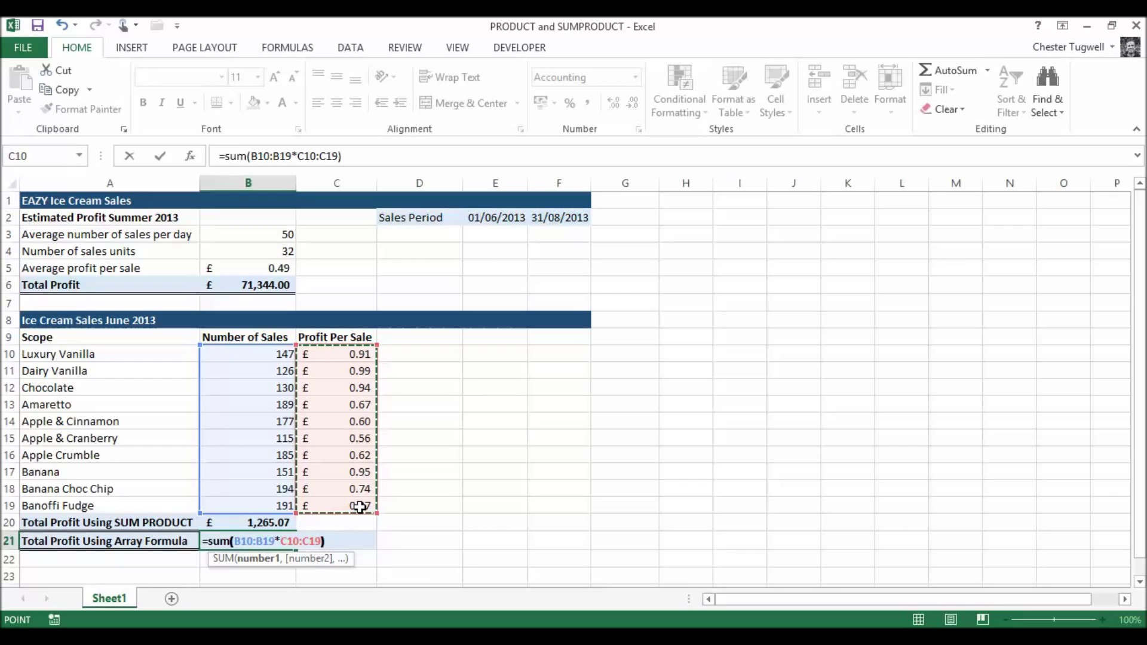
{"action": "type", "text": ")"}
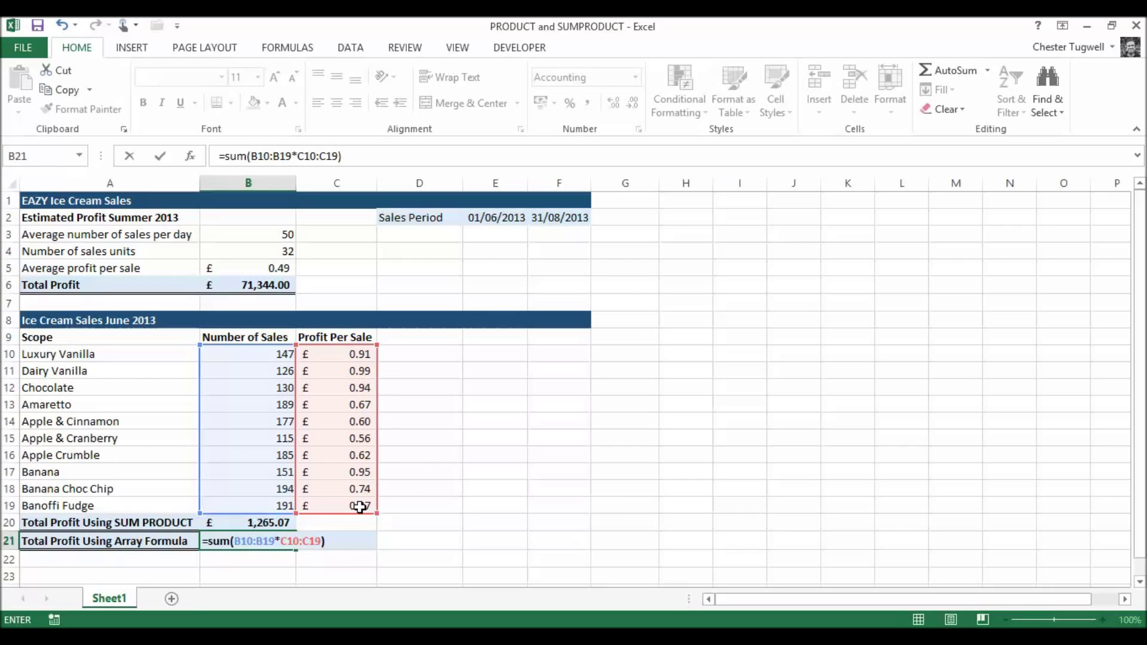
{"action": "key", "text": "ctrl+shift+Return"}
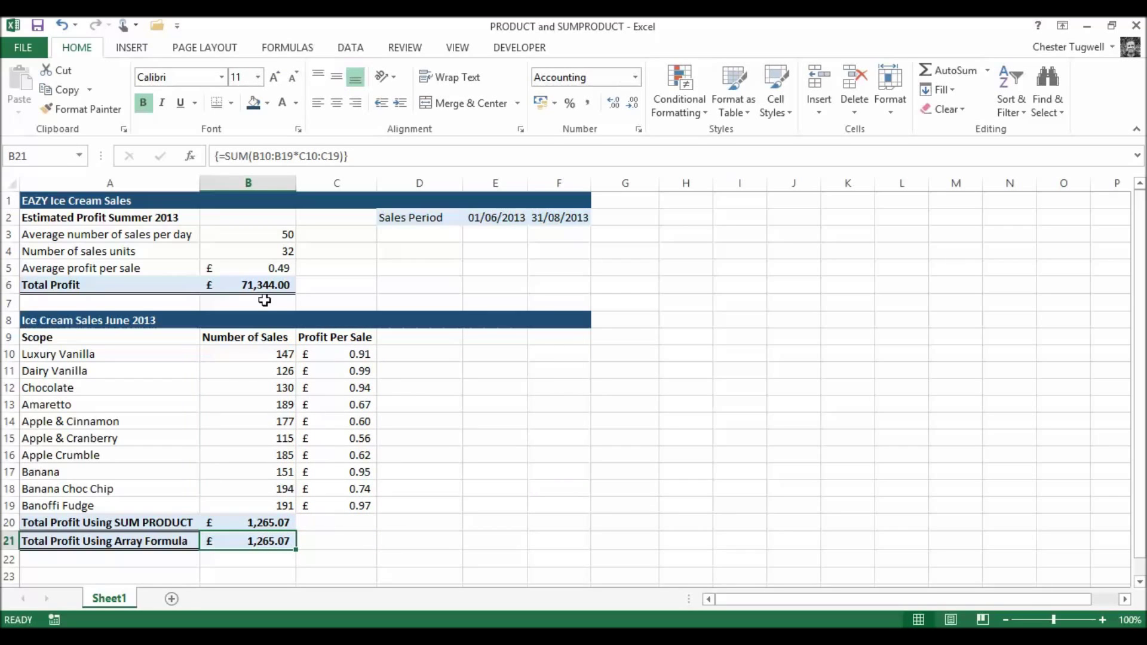